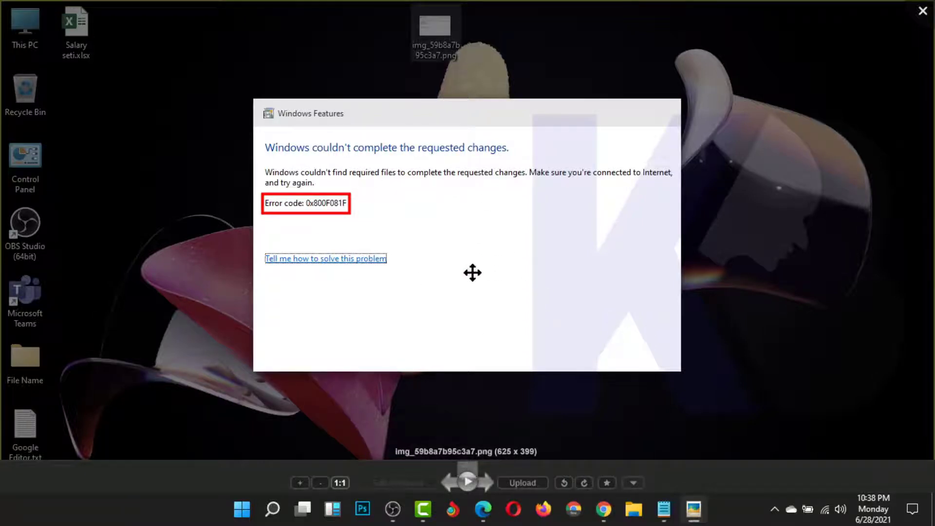
Step: Examine the Windows Features error code in the open screenshot image and close the image viewer
{"action": "scroll", "coordinate": [472, 273], "scroll_direction": "up", "scroll_amount": 2}
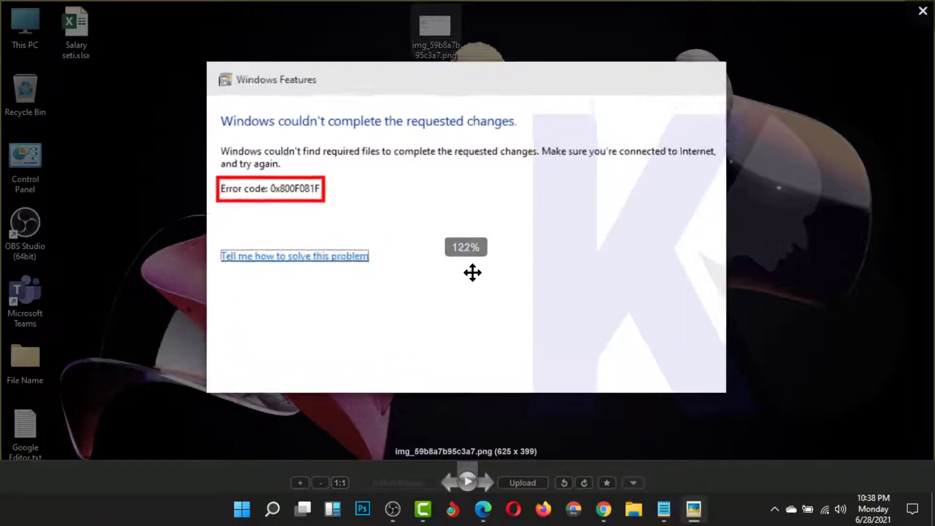
{"action": "scroll", "coordinate": [472, 273], "scroll_direction": "down", "scroll_amount": 2}
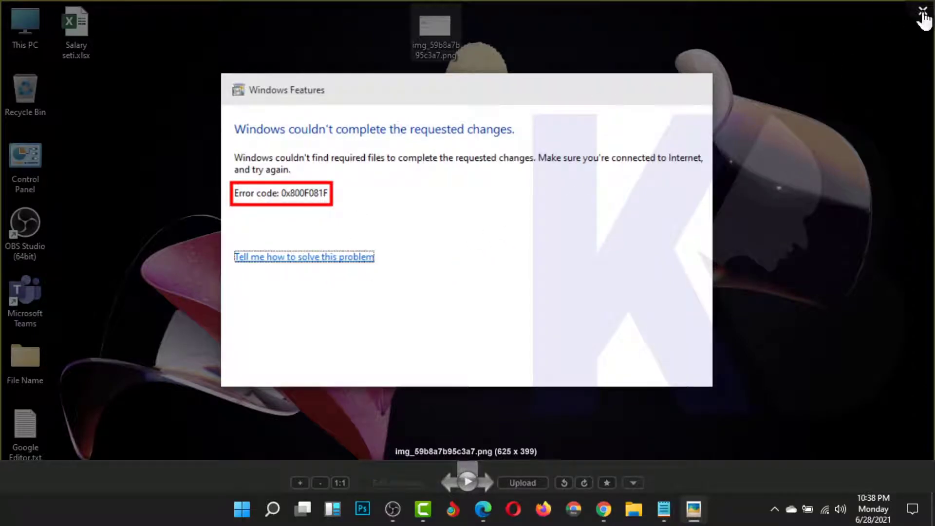
{"action": "scroll", "coordinate": [903, 70], "scroll_direction": "down", "scroll_amount": 5}
{"action": "left_click", "coordinate": [903, 70]}
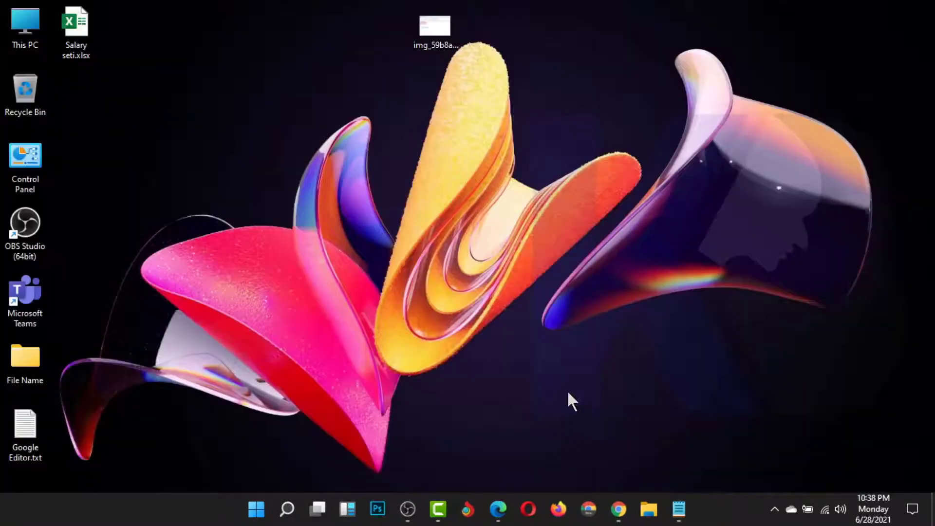
Step: Switch to Chrome and read the unanswered viewer comments on the .NET Framework 3.5 video in YouTube Studio, then minimize the browser
{"action": "left_click", "coordinate": [618, 508]}
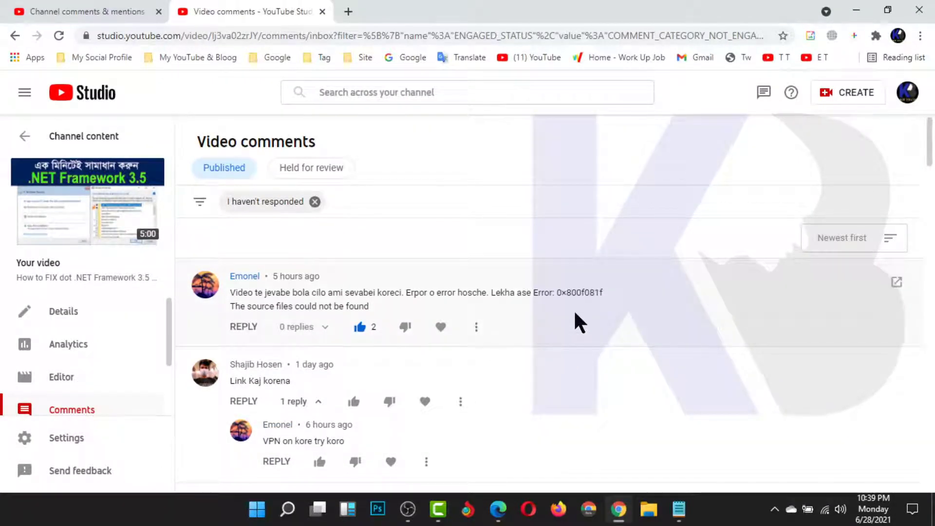
{"action": "scroll", "coordinate": [574, 314], "scroll_direction": "down", "scroll_amount": 2}
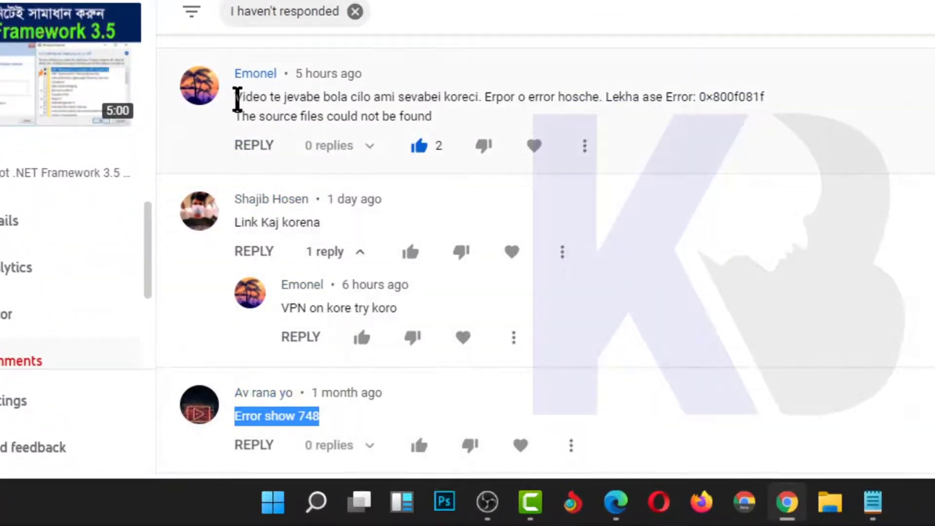
{"action": "left_click_drag", "start_coordinate": [235, 97], "coordinate": [749, 120]}
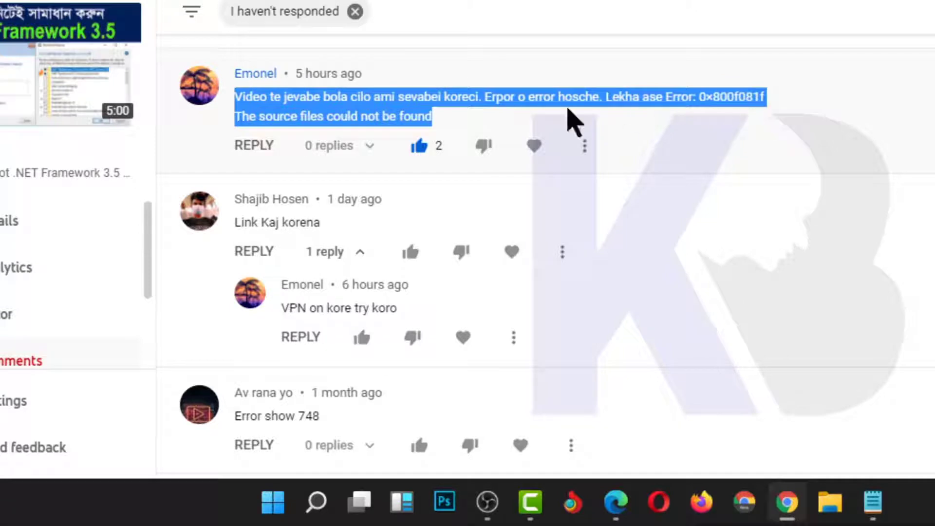
{"action": "left_click", "coordinate": [438, 95]}
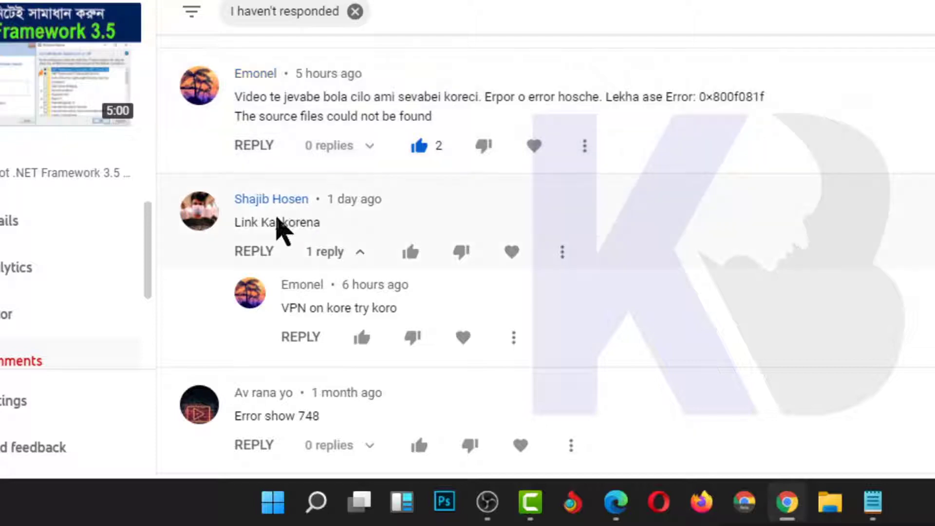
{"action": "left_click_drag", "start_coordinate": [301, 223], "coordinate": [340, 220]}
{"action": "left_click", "coordinate": [346, 227]}
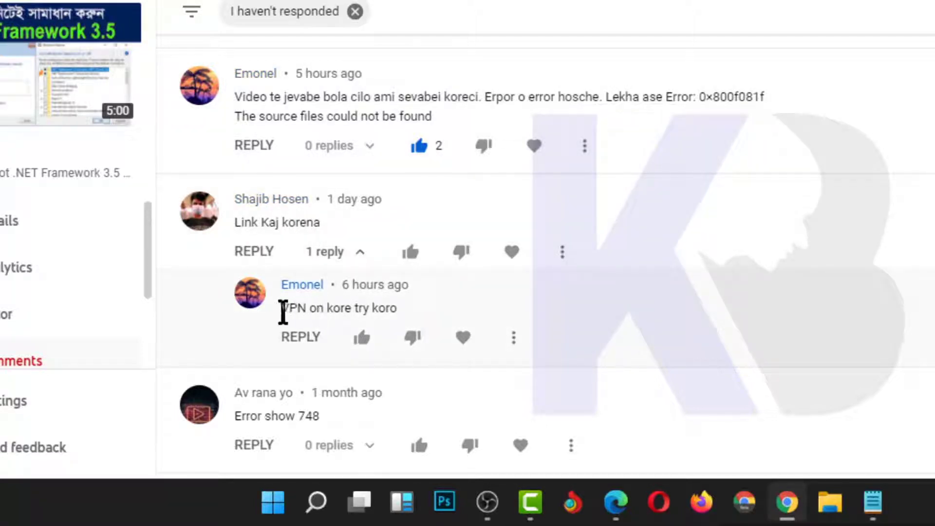
{"action": "left_click_drag", "start_coordinate": [281, 312], "coordinate": [417, 323]}
{"action": "left_click", "coordinate": [374, 309]}
{"action": "scroll", "coordinate": [440, 313], "scroll_direction": "down", "scroll_amount": 4}
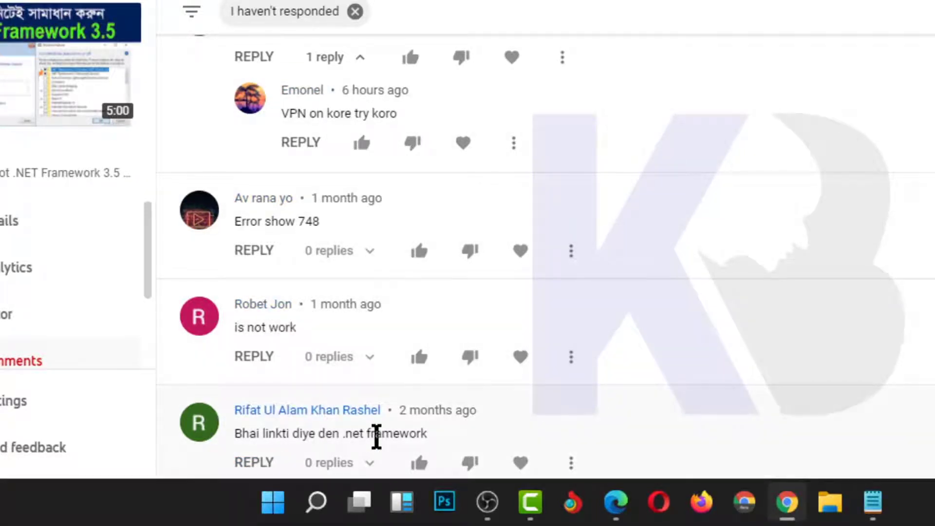
{"action": "scroll", "coordinate": [373, 436], "scroll_direction": "down", "scroll_amount": 6}
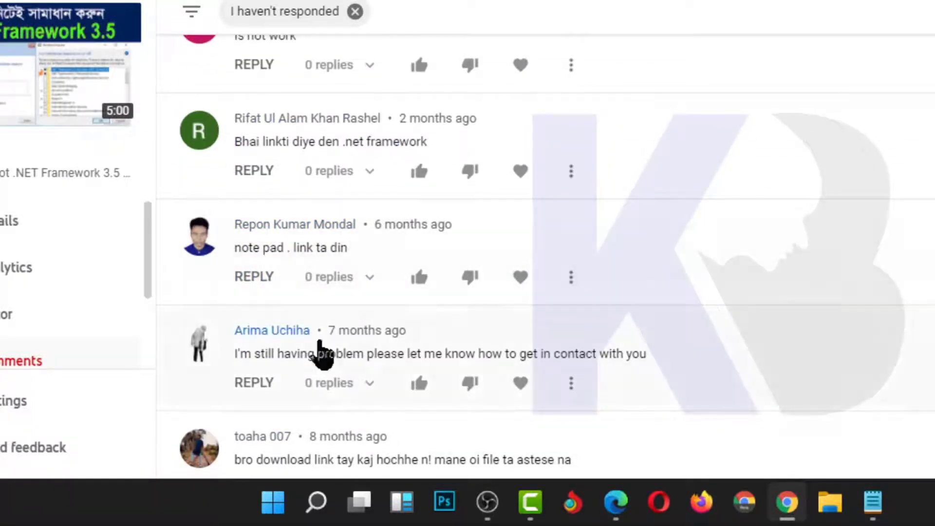
{"action": "scroll", "coordinate": [422, 302], "scroll_direction": "up", "scroll_amount": 12}
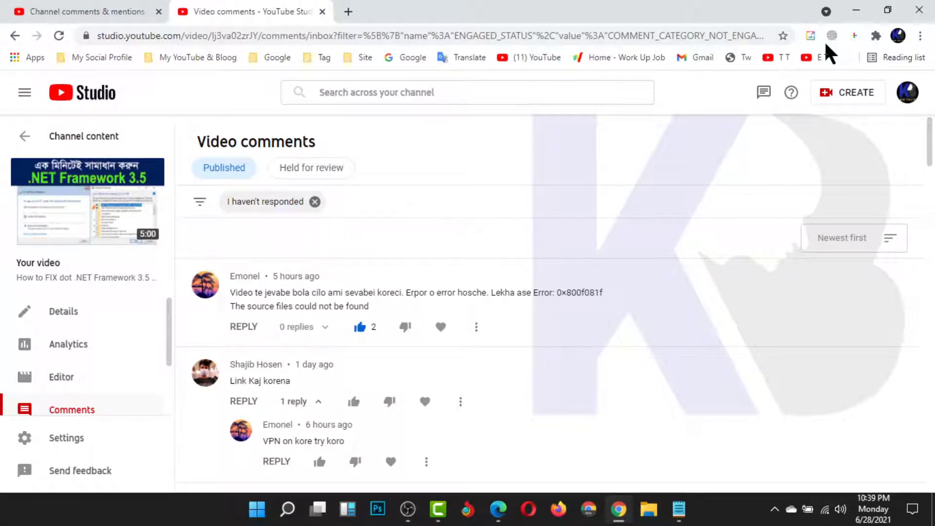
{"action": "left_click", "coordinate": [856, 10]}
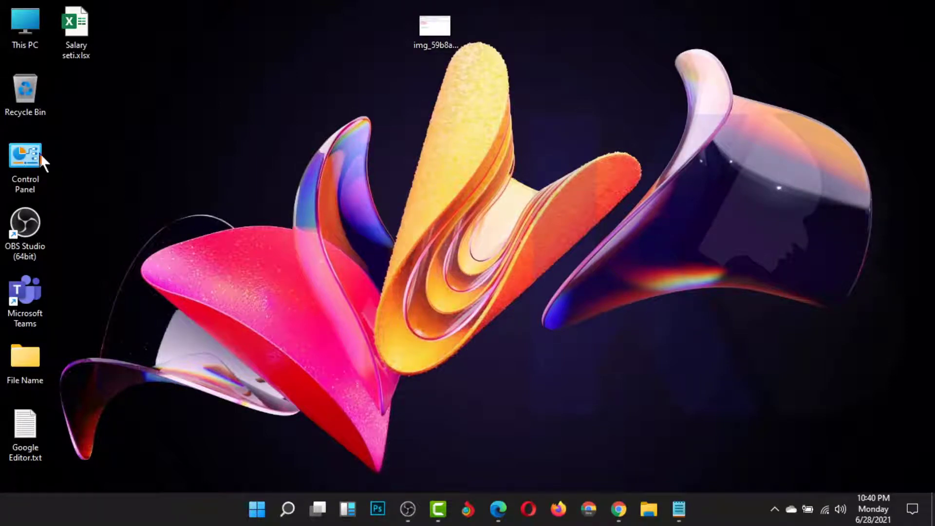
Step: Check the drives in This PC, including CCCOMA_X64F (K:), and close the window
{"action": "double_click", "coordinate": [24, 24]}
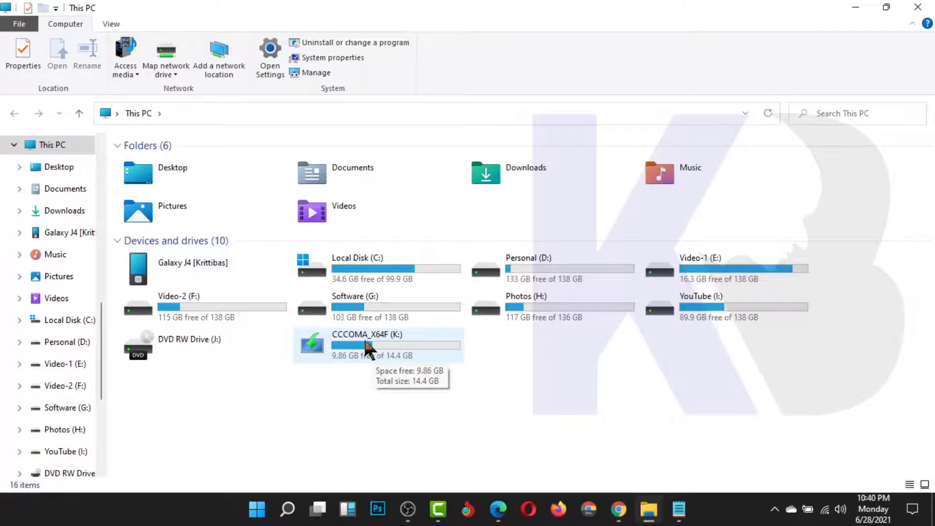
{"action": "left_click", "coordinate": [914, 9]}
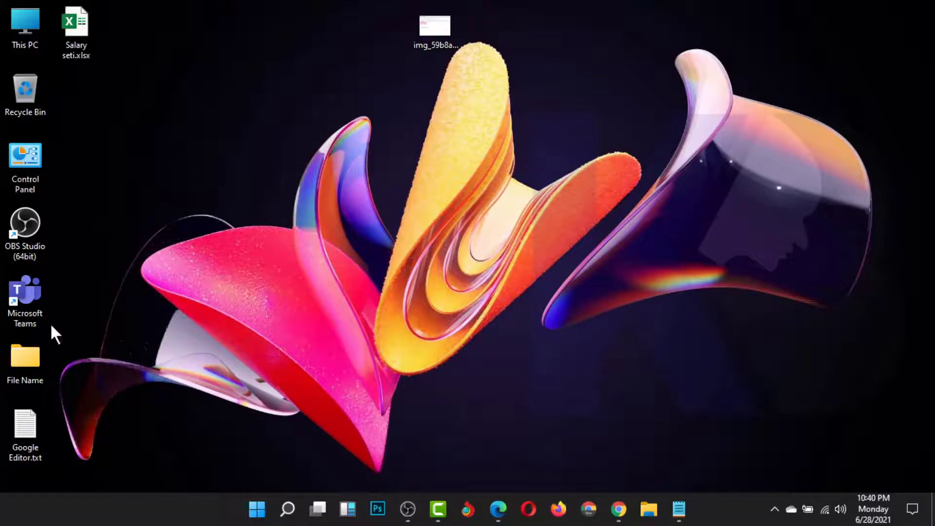
Step: Check the .NET Framework 3.5 entry in Windows Features through Control Panel's Programs and Features, and close the windows
{"action": "double_click", "coordinate": [31, 153]}
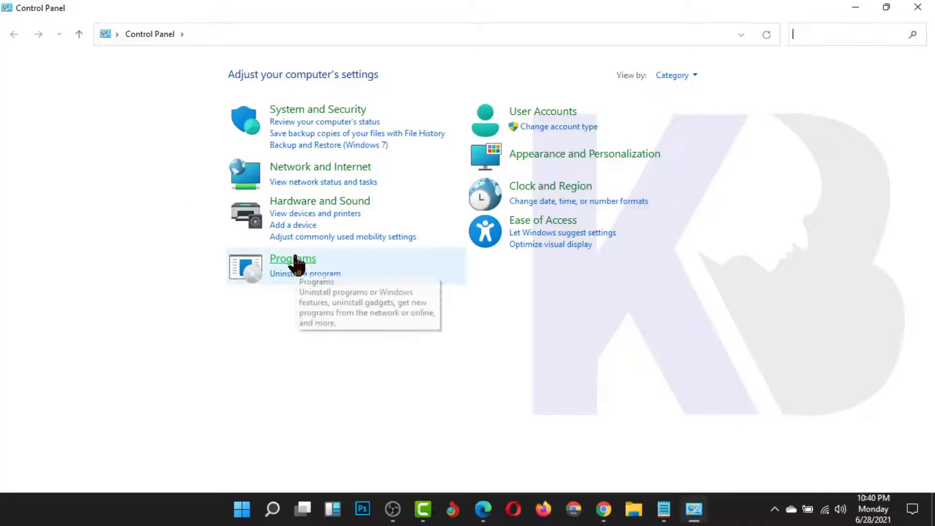
{"action": "left_click", "coordinate": [294, 258]}
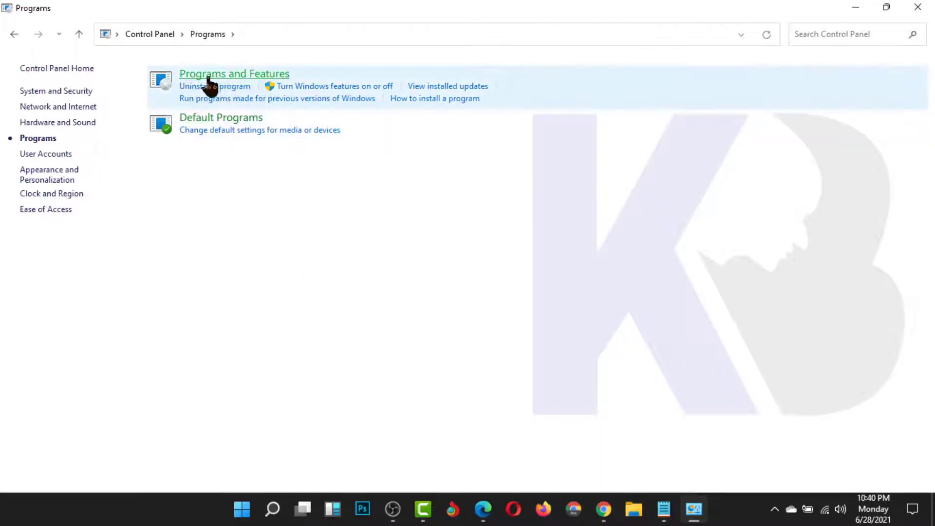
{"action": "left_click", "coordinate": [231, 76]}
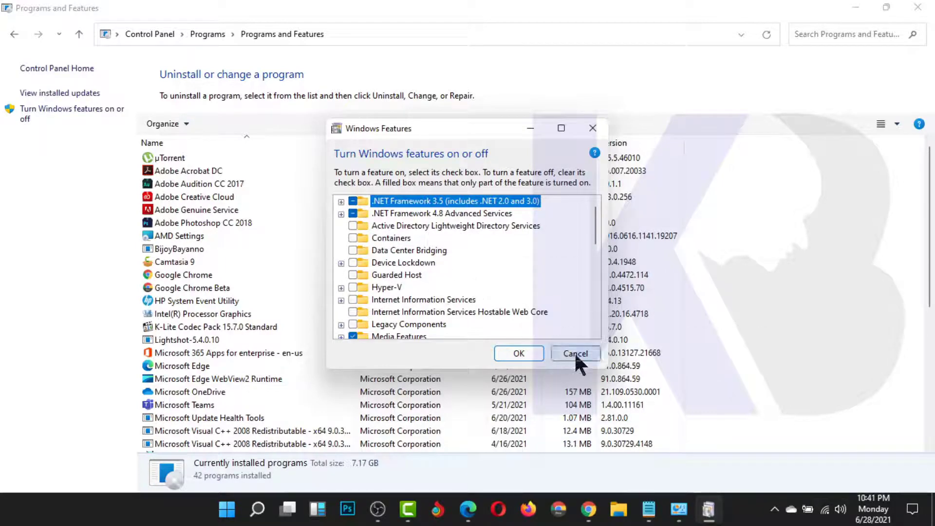
{"action": "left_click", "coordinate": [528, 351]}
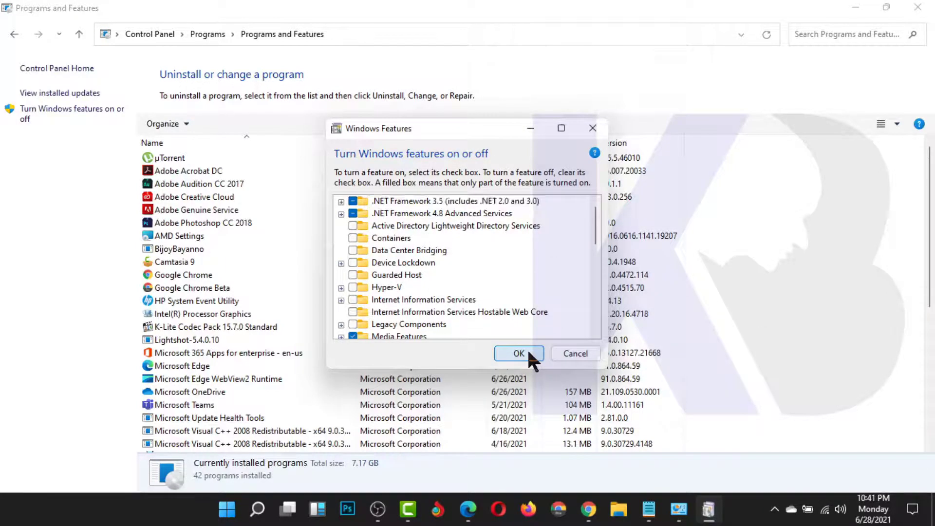
{"action": "left_click", "coordinate": [920, 10]}
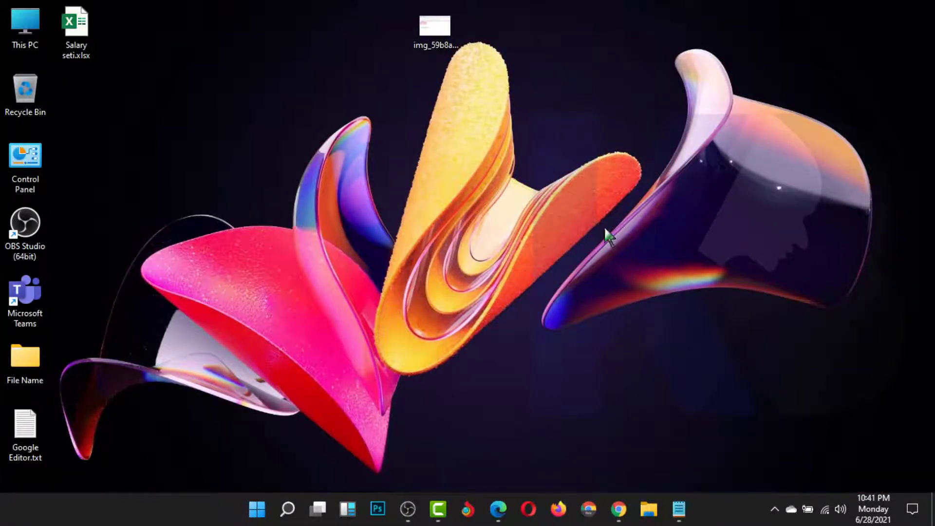
Step: Copy the Google Drive link from the untitled Notepad note and open it in Microsoft Edge
{"action": "left_click", "coordinate": [684, 497]}
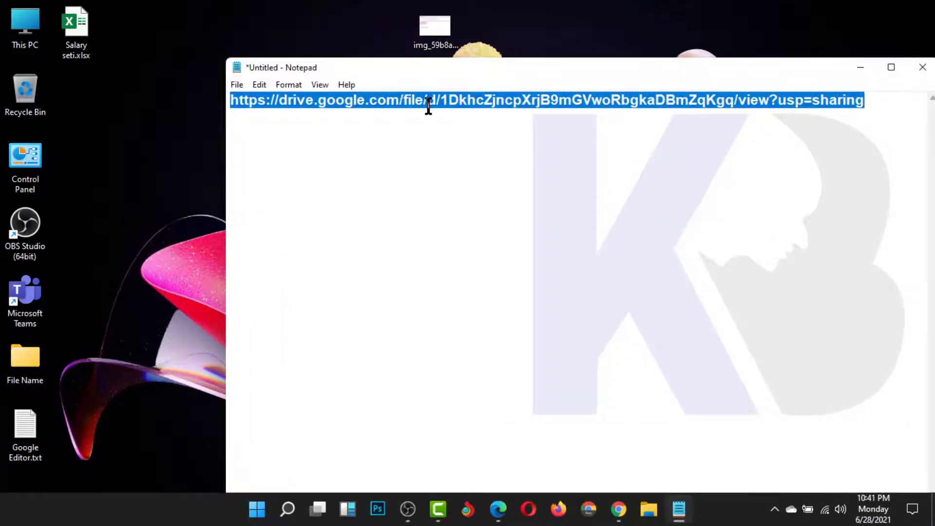
{"action": "right_click", "coordinate": [452, 98]}
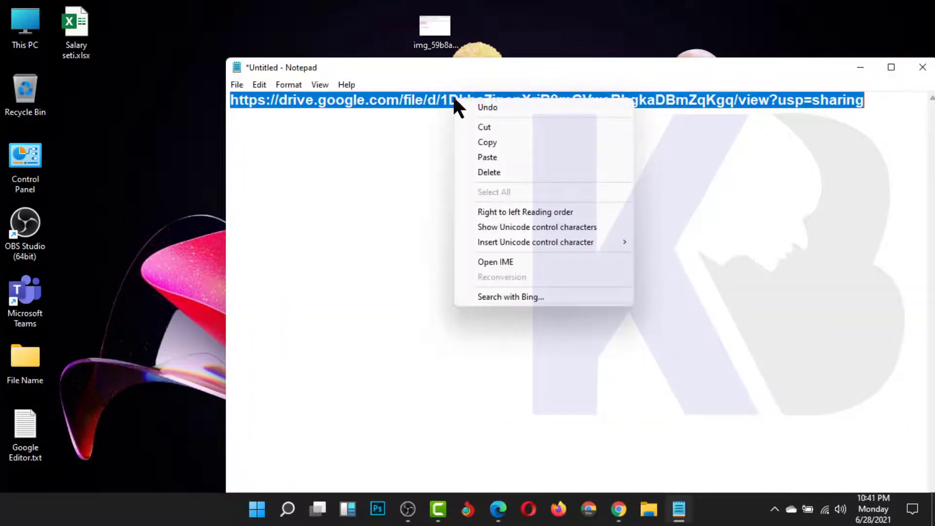
{"action": "left_click", "coordinate": [491, 142]}
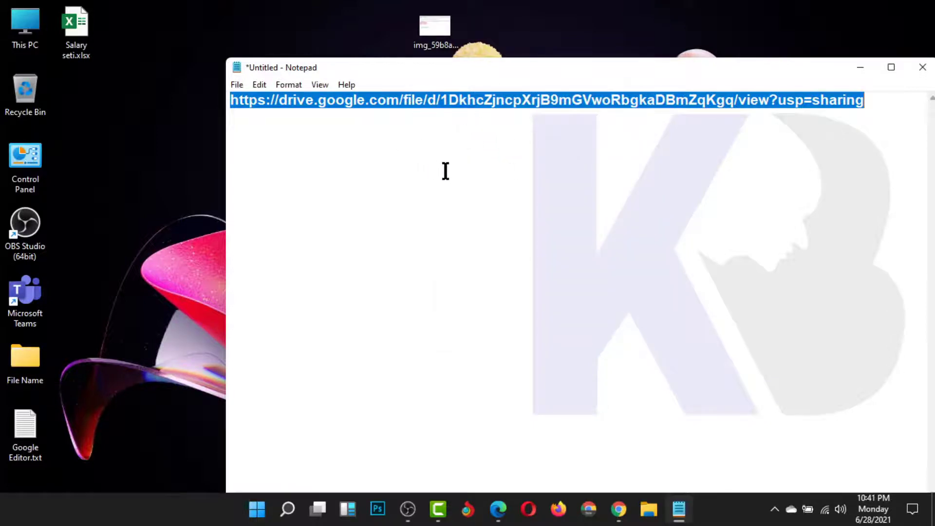
{"action": "left_click", "coordinate": [860, 68]}
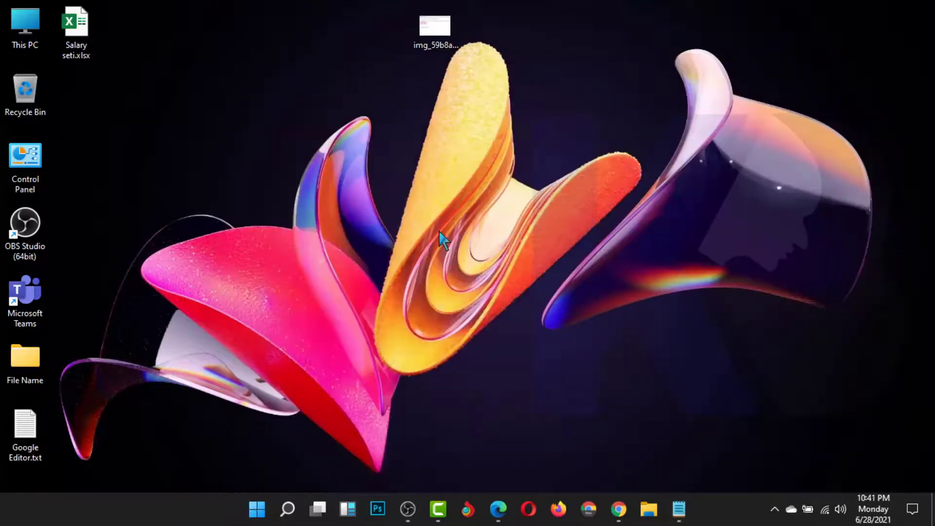
{"action": "left_click", "coordinate": [498, 511]}
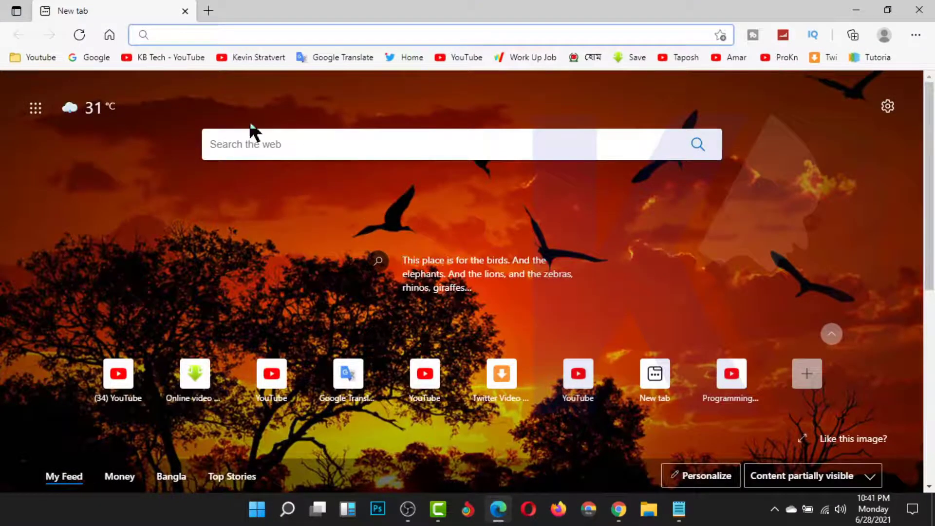
{"action": "right_click", "coordinate": [211, 33]}
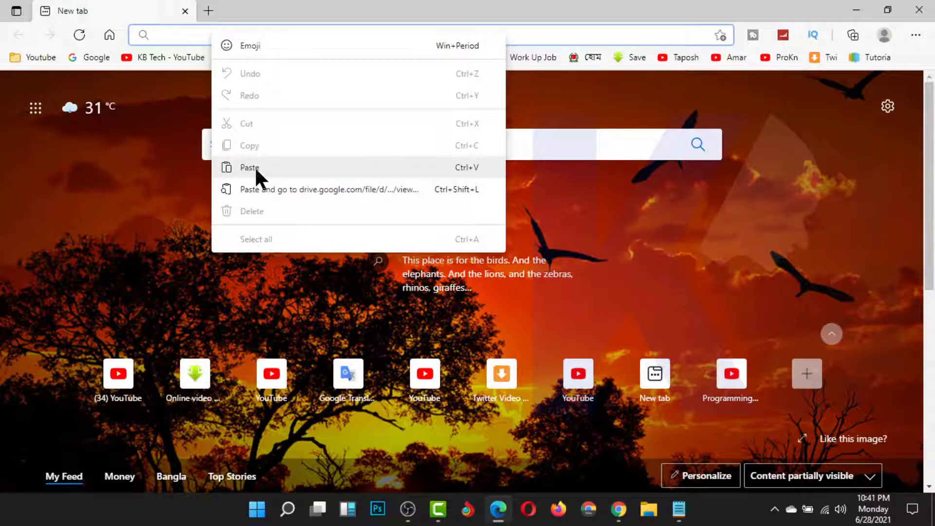
{"action": "left_click", "coordinate": [322, 189]}
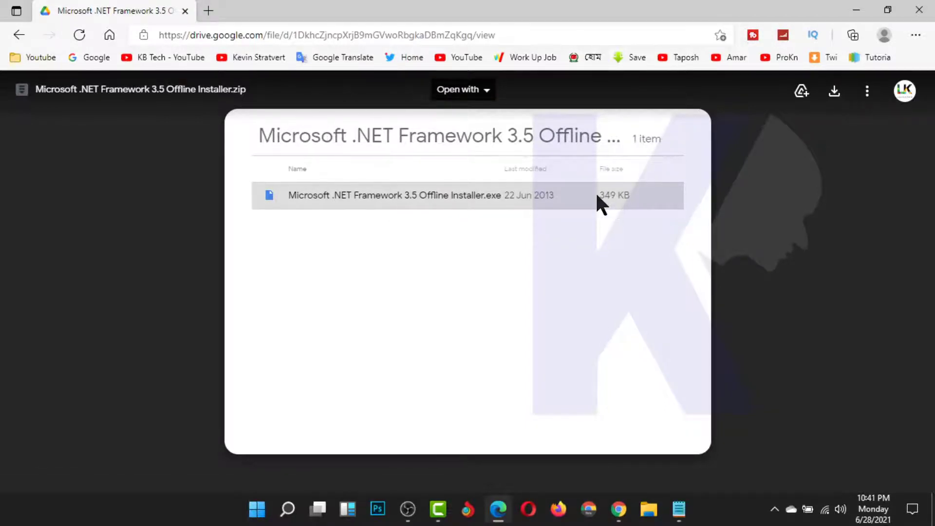
Step: Download Microsoft .NET Framework 3.5 Offline Installer.zip and extract it directly into the Downloads folder
{"action": "left_click", "coordinate": [834, 92]}
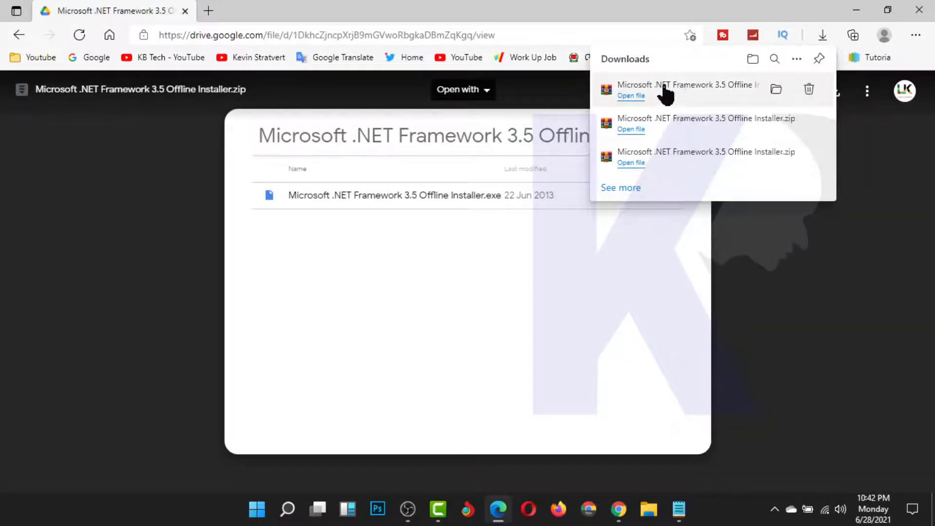
{"action": "left_click", "coordinate": [774, 89]}
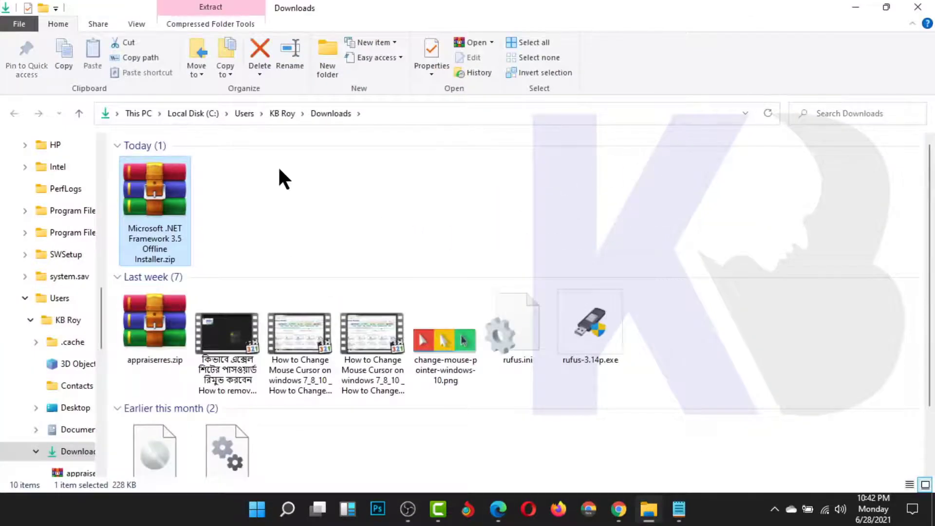
{"action": "right_click", "coordinate": [169, 192]}
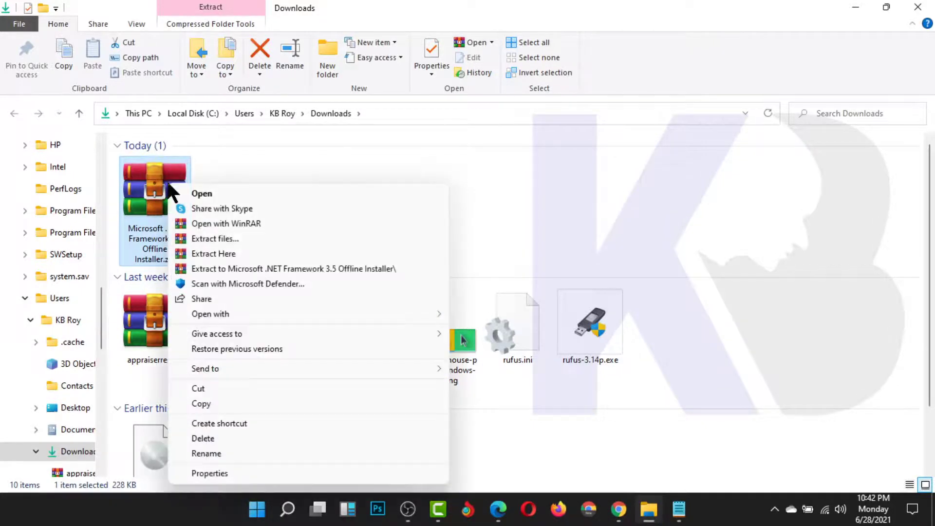
{"action": "left_click", "coordinate": [212, 254]}
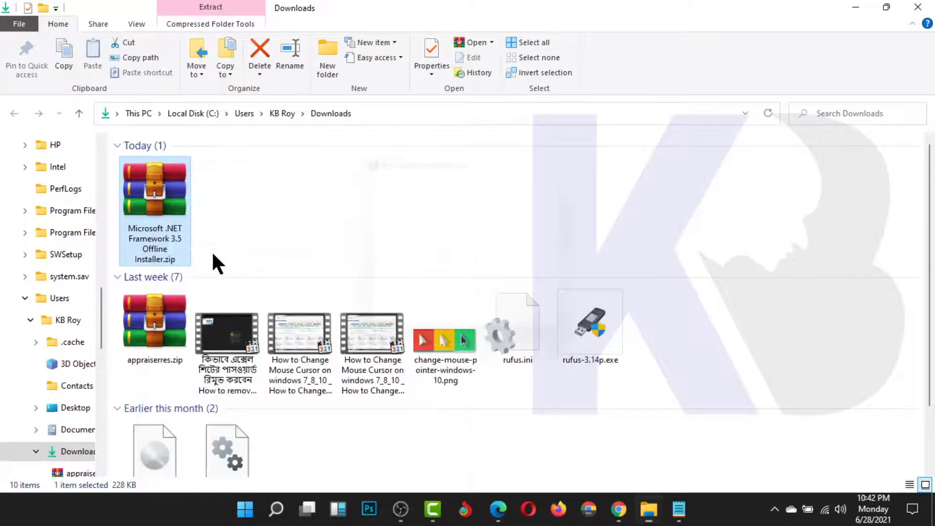
{"action": "scroll", "coordinate": [407, 285], "scroll_direction": "down", "scroll_amount": 3}
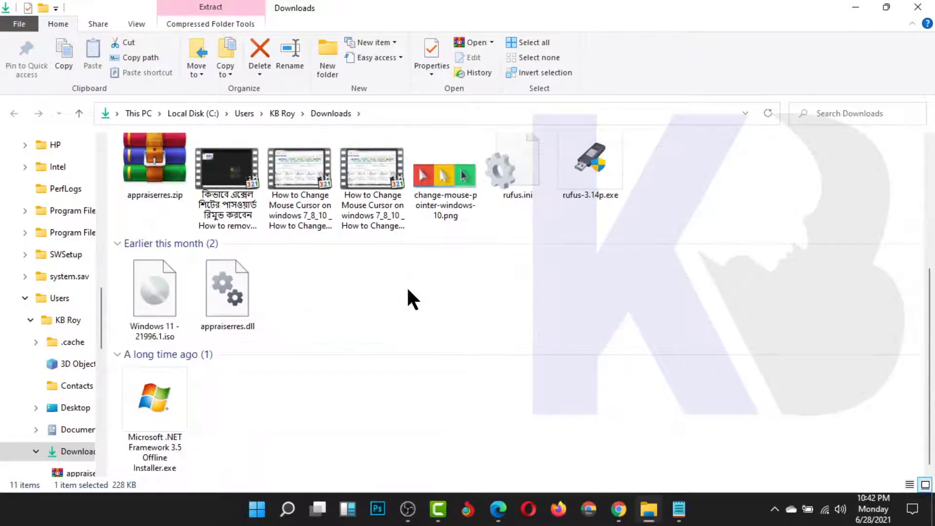
{"action": "left_click_drag", "start_coordinate": [240, 419], "coordinate": [190, 415]}
{"action": "left_click", "coordinate": [267, 417]}
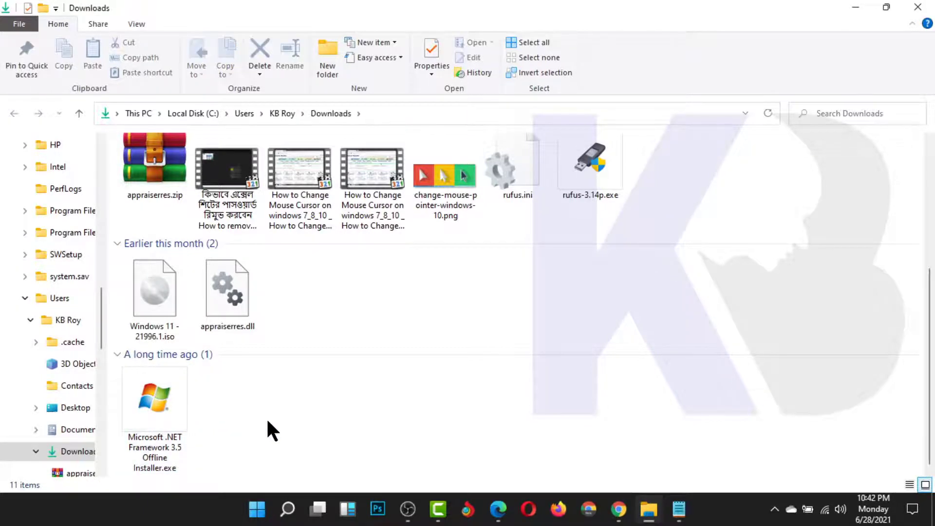
Step: Try to run the extracted Microsoft .NET Framework 3.5 Offline Installer.exe without administrator rights
{"action": "left_click", "coordinate": [157, 399]}
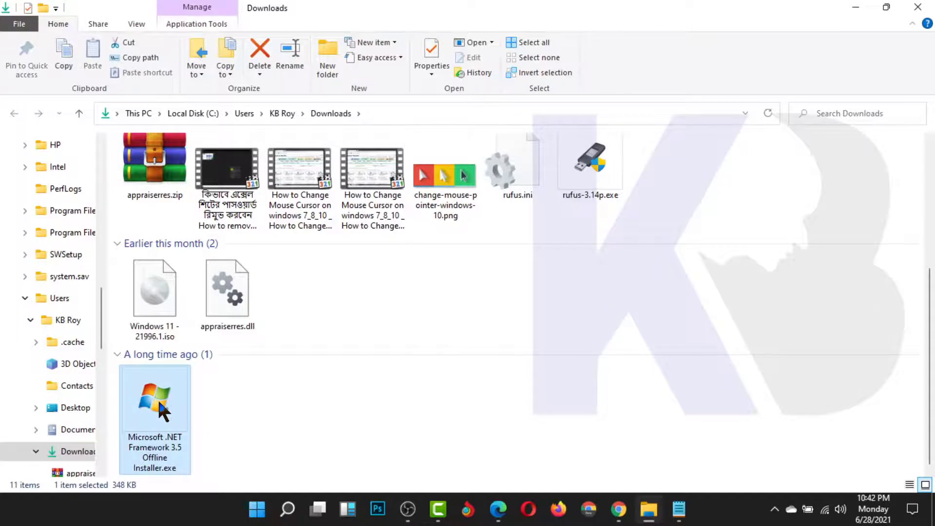
{"action": "double_click", "coordinate": [157, 398]}
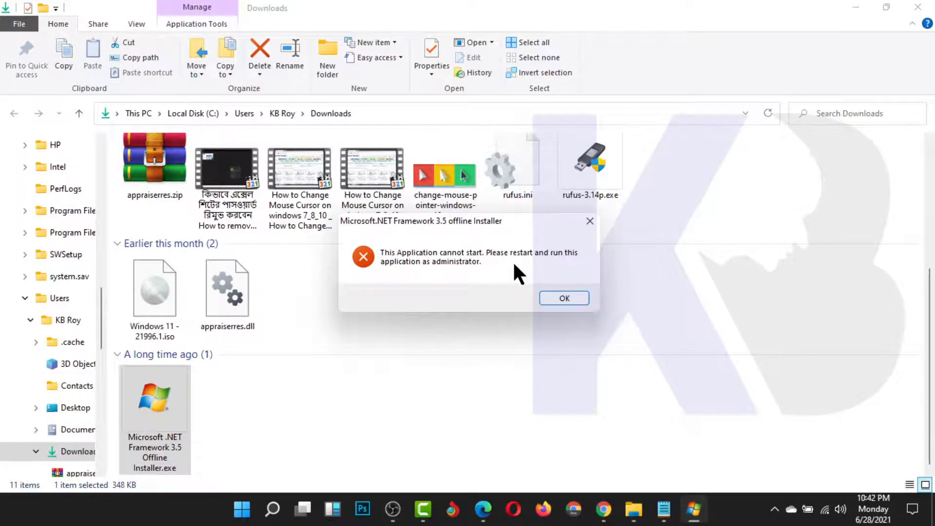
{"action": "left_click", "coordinate": [570, 297]}
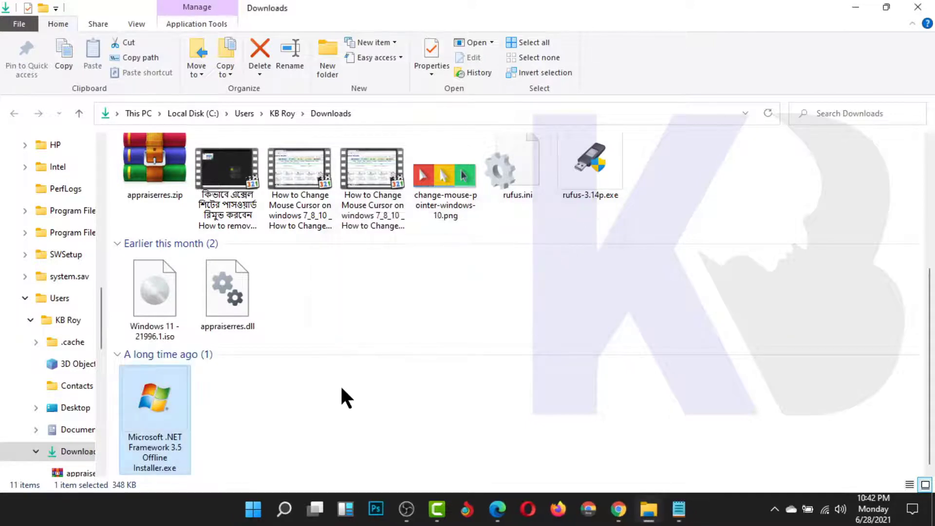
Step: Run the extracted Microsoft .NET Framework 3.5 Offline Installer.exe as administrator and minimize the File Explorer and browser windows behind it
{"action": "right_click", "coordinate": [163, 399]}
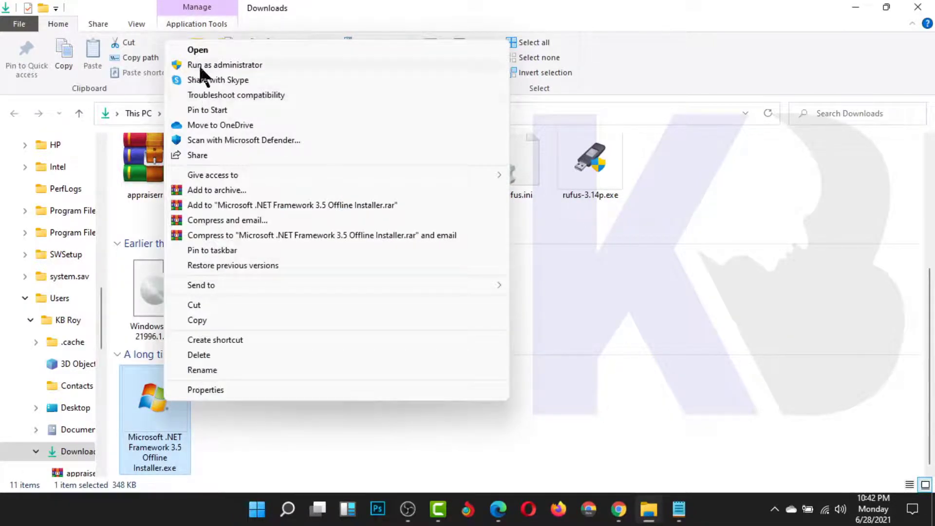
{"action": "left_click", "coordinate": [244, 64]}
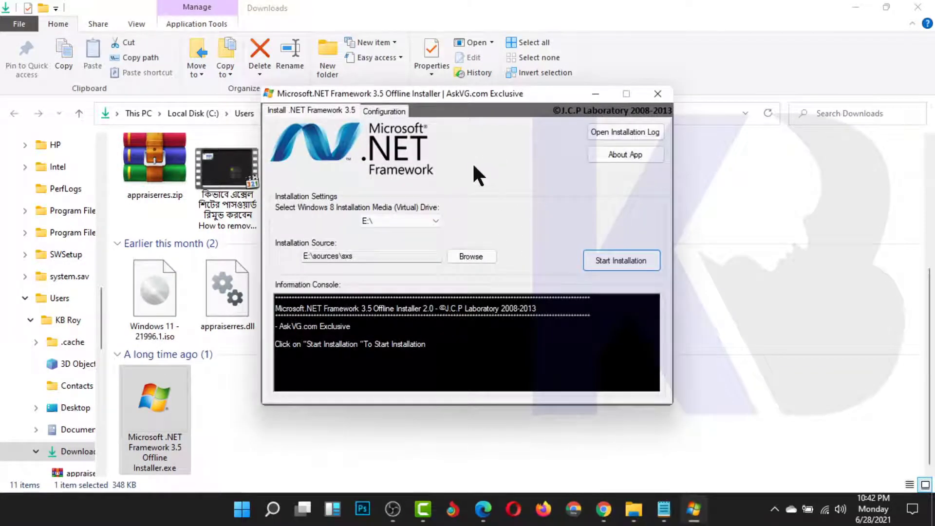
{"action": "left_click", "coordinate": [853, 9]}
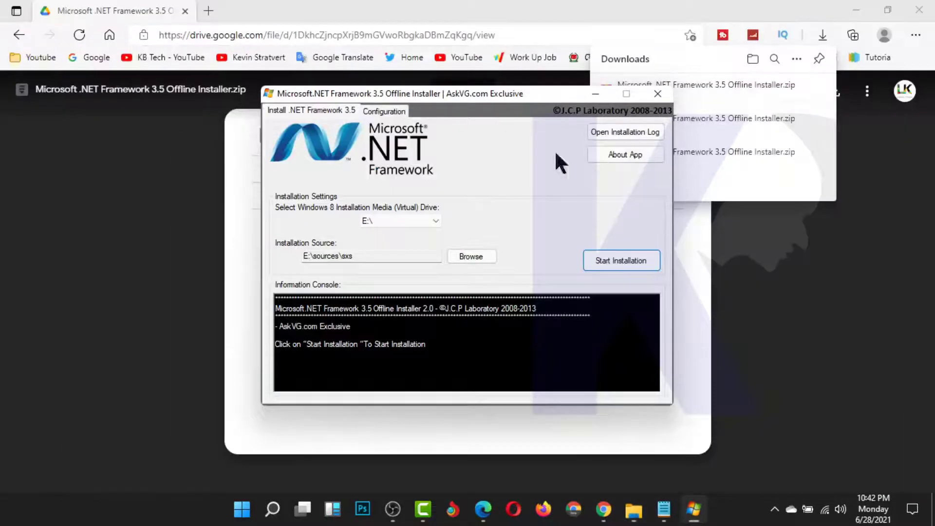
{"action": "left_click", "coordinate": [858, 13]}
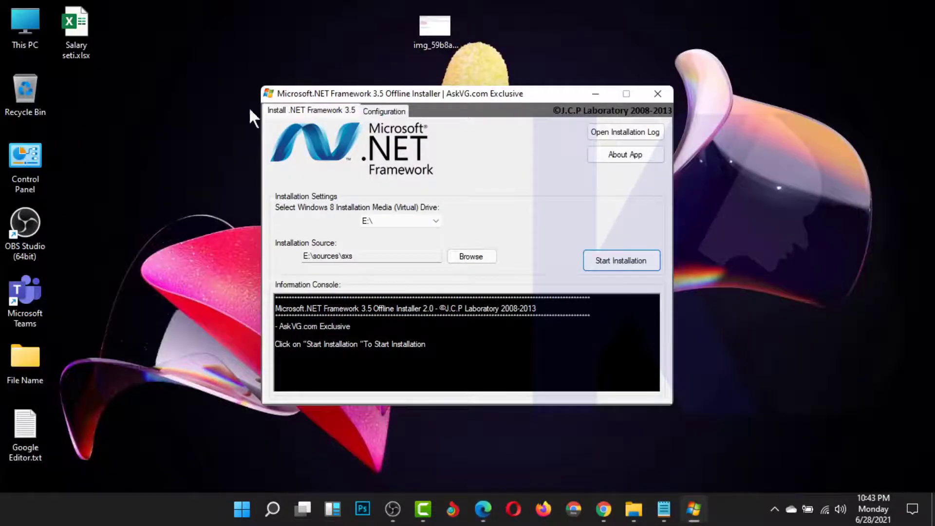
{"action": "right_click", "coordinate": [200, 35]}
{"action": "left_click", "coordinate": [229, 97]}
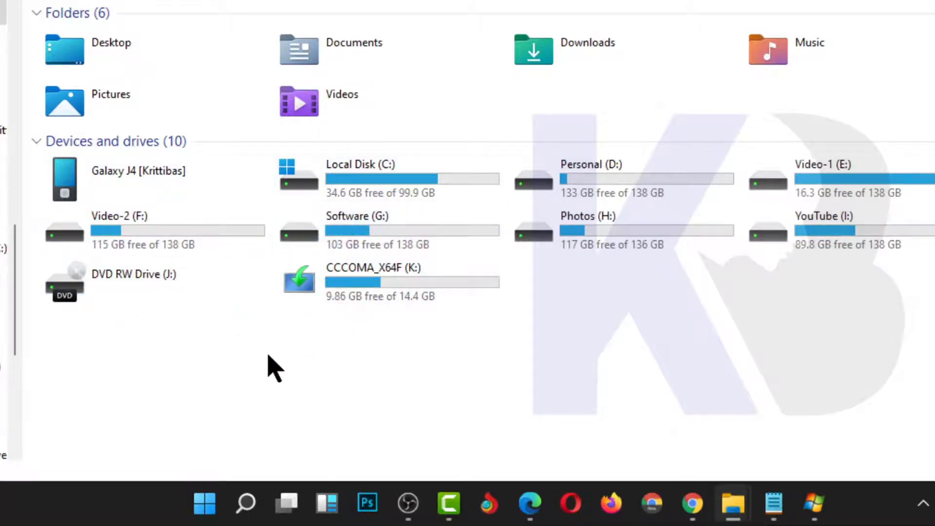
Step: Check the available drives in This PC and set the offline installer's Windows installation media drive to K:\
{"action": "left_click_drag", "start_coordinate": [257, 361], "coordinate": [493, 263]}
{"action": "left_click", "coordinate": [411, 358]}
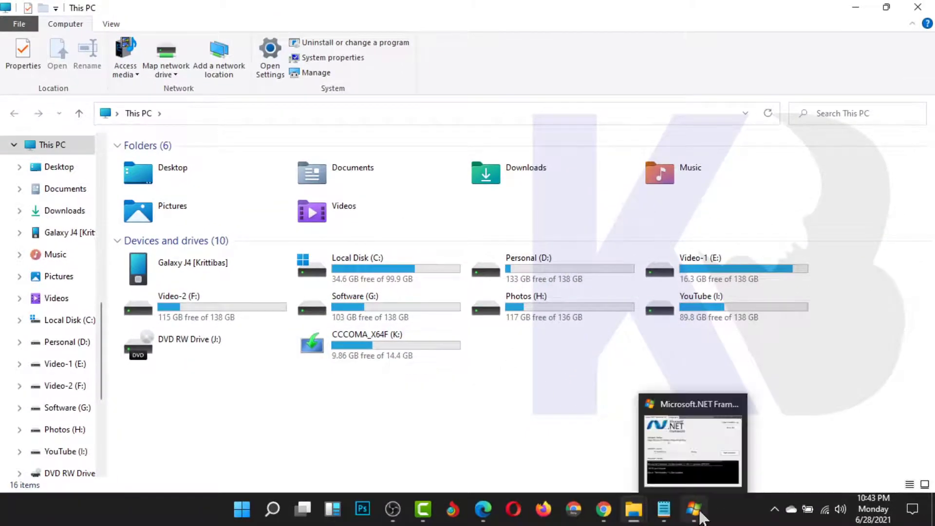
{"action": "left_click", "coordinate": [694, 510]}
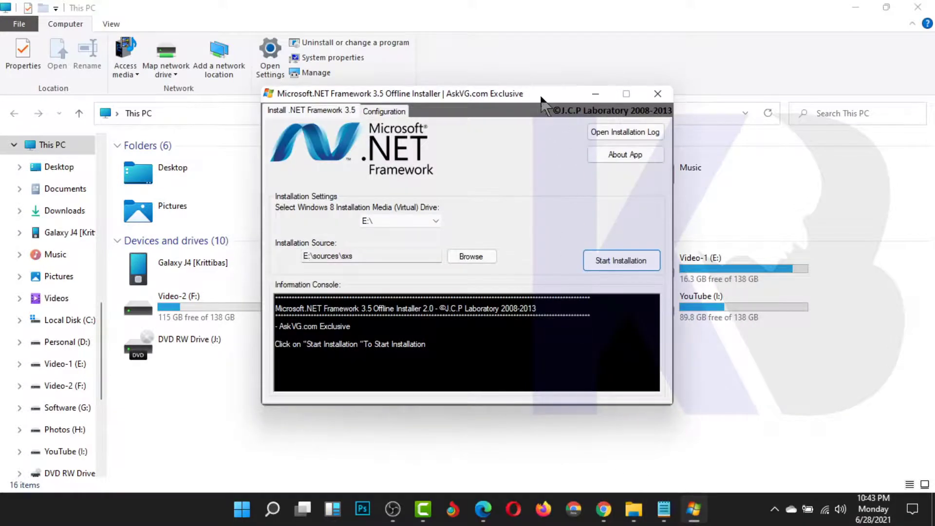
{"action": "left_click_drag", "start_coordinate": [541, 98], "coordinate": [601, 106]}
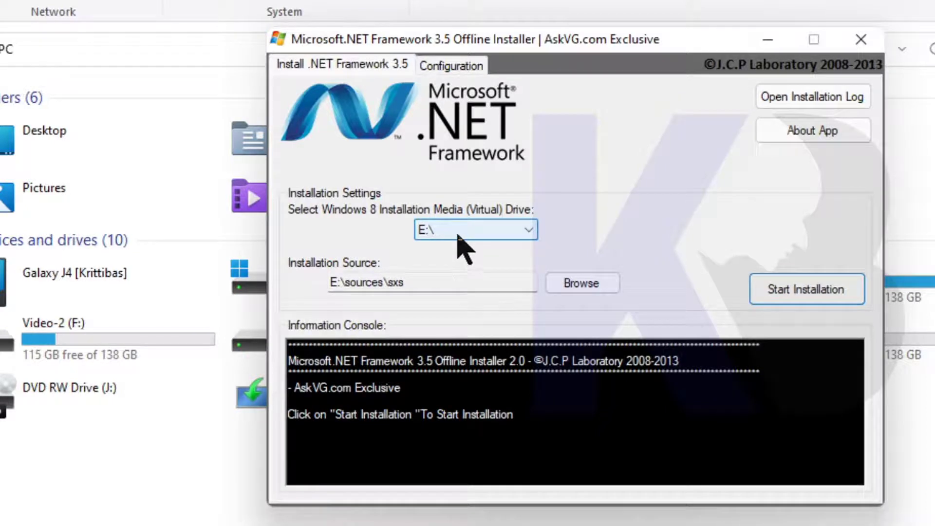
{"action": "left_click", "coordinate": [457, 235]}
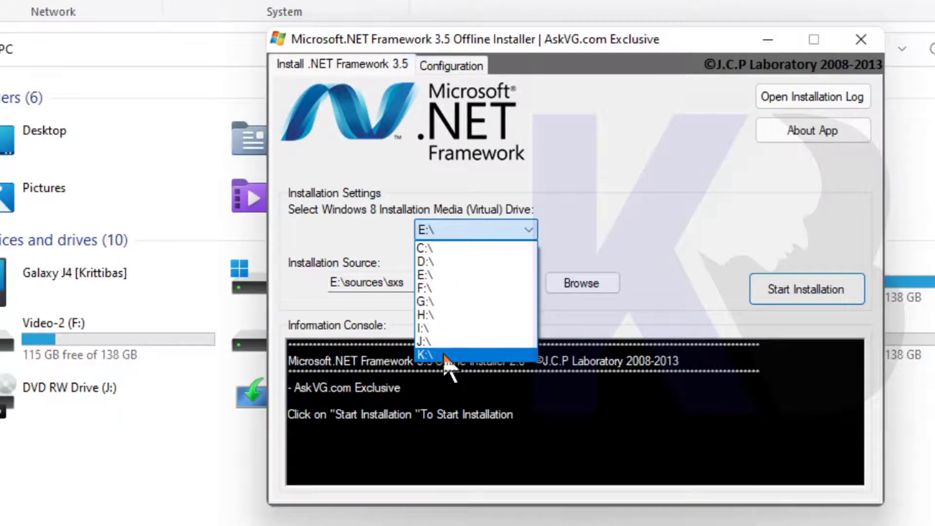
{"action": "left_click", "coordinate": [446, 355]}
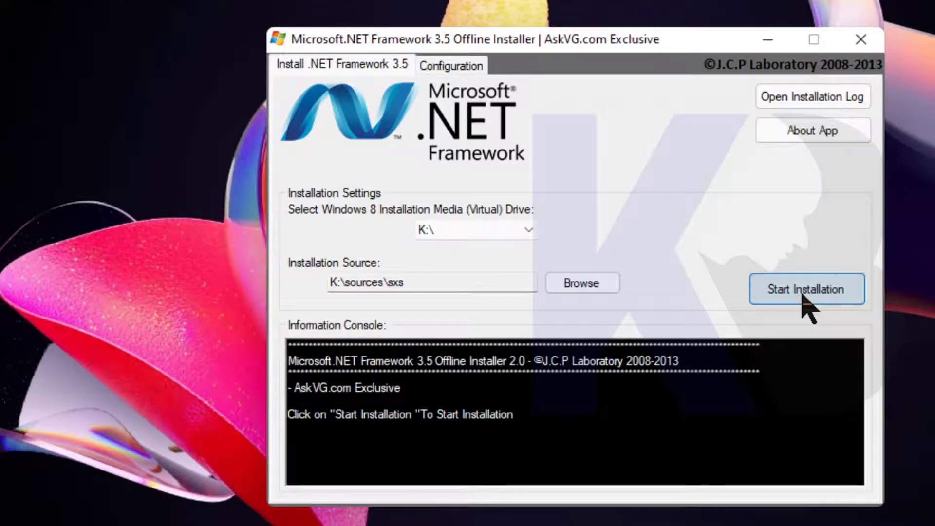
Step: Install .NET Framework 3.5 from K:\sources\sxs and dismiss the completion message
{"action": "left_click", "coordinate": [803, 297]}
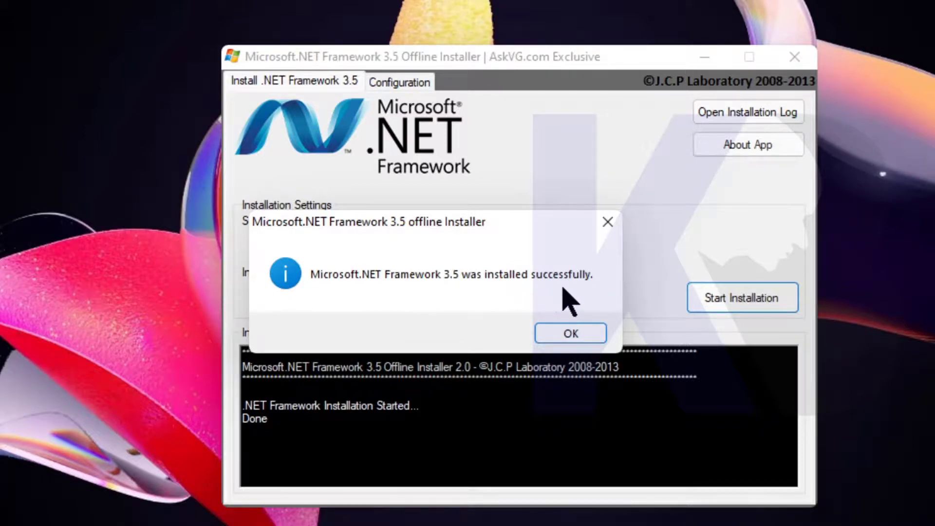
{"action": "left_click", "coordinate": [573, 334]}
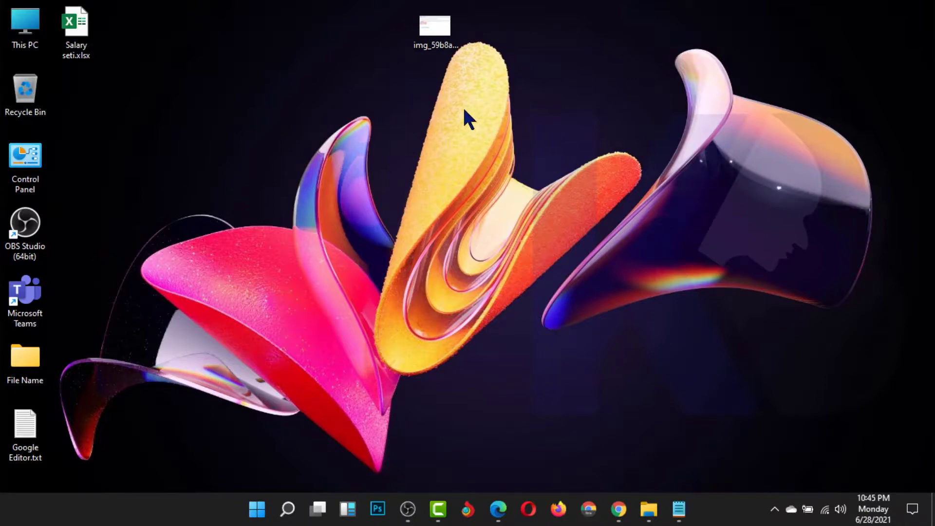
Step: Switch to Chrome and review the video's YouTube Studio comments and the Gmail message "Dot net frame work not working" about the error
{"action": "left_click", "coordinate": [623, 510]}
{"action": "scroll", "coordinate": [460, 340], "scroll_direction": "down", "scroll_amount": 4}
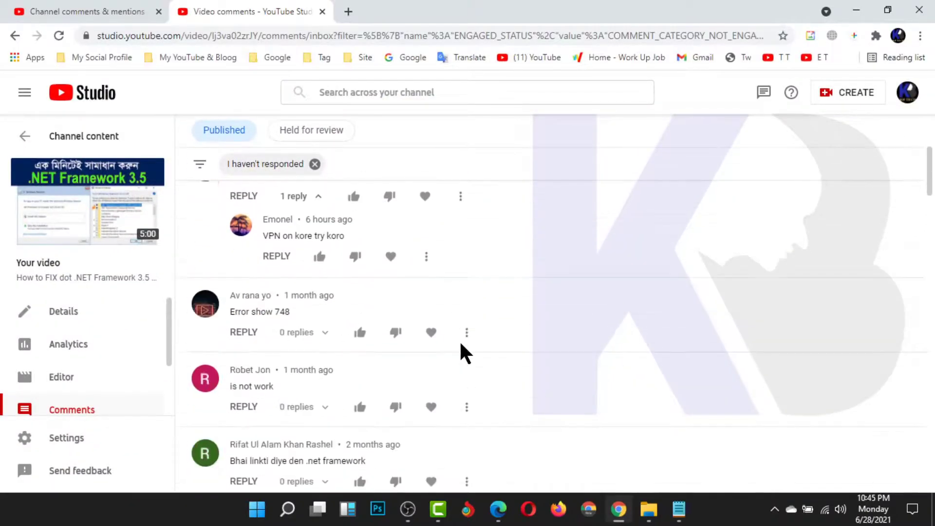
{"action": "scroll", "coordinate": [459, 340], "scroll_direction": "up", "scroll_amount": 3}
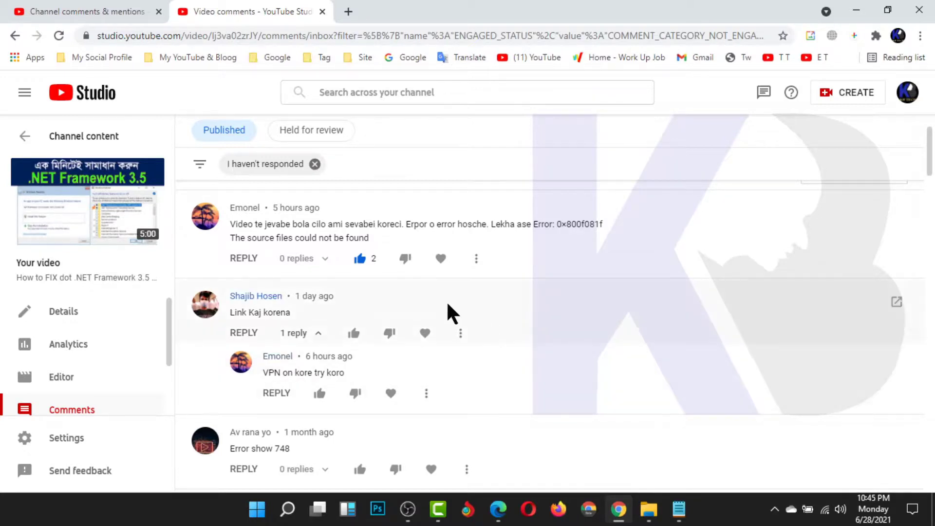
{"action": "left_click", "coordinate": [348, 11]}
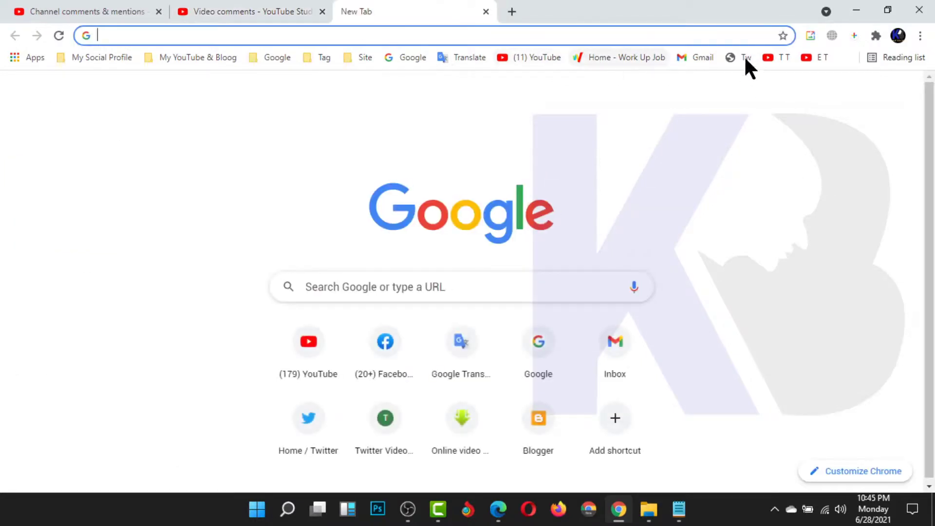
{"action": "left_click", "coordinate": [700, 63]}
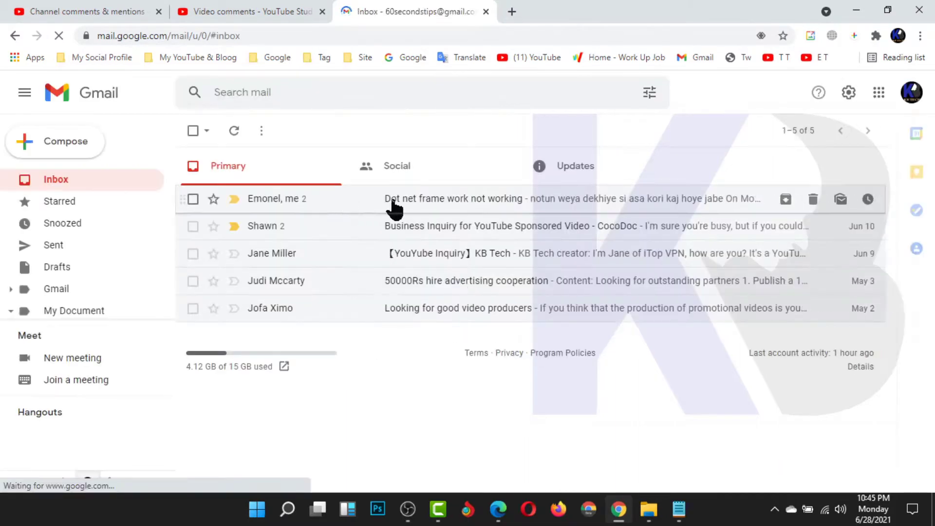
{"action": "left_click", "coordinate": [435, 200]}
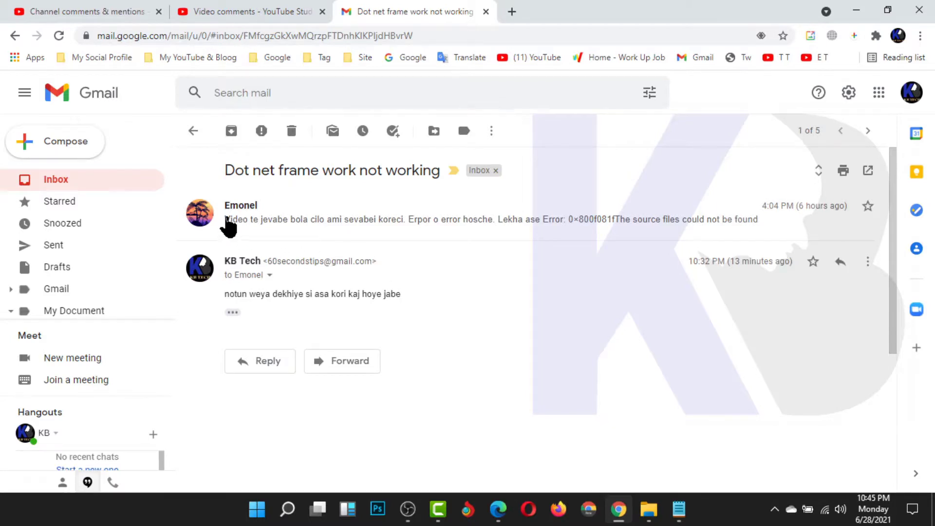
{"action": "left_click", "coordinate": [271, 11]}
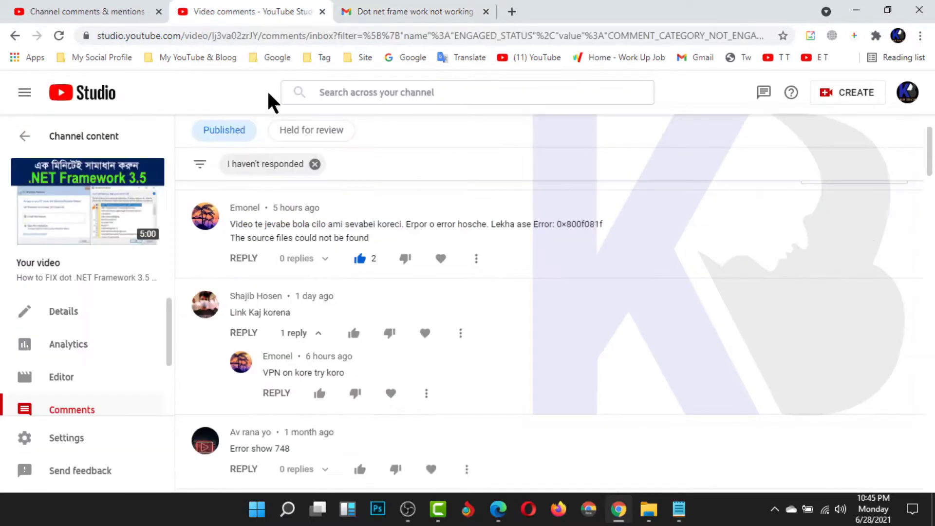